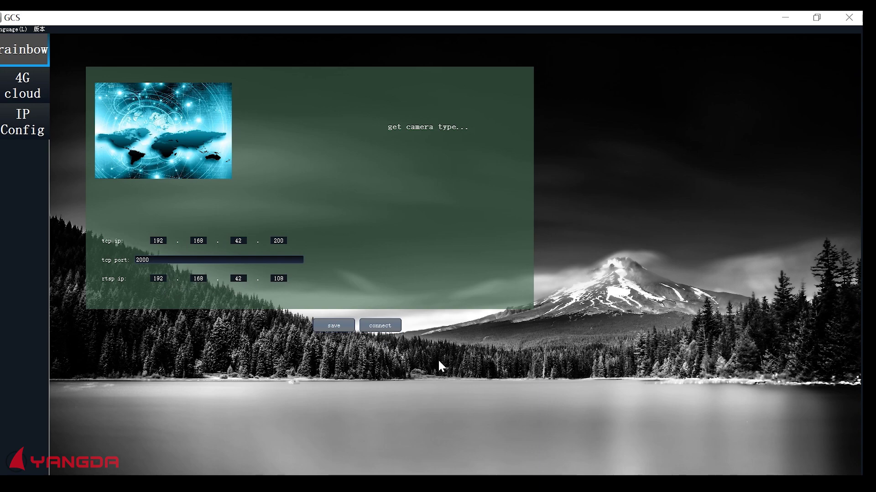
Connect to the camera's live feed and drag the view left toward the table plant
click(388, 326)
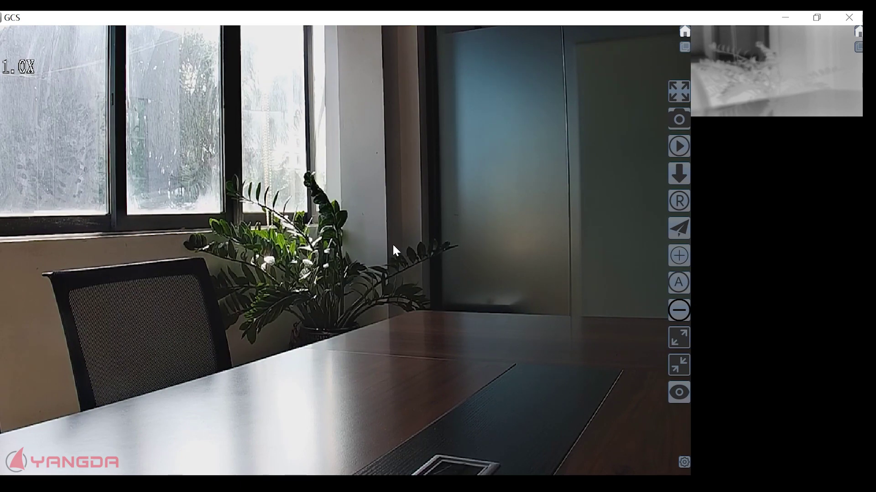
drag(392, 243, 157, 245)
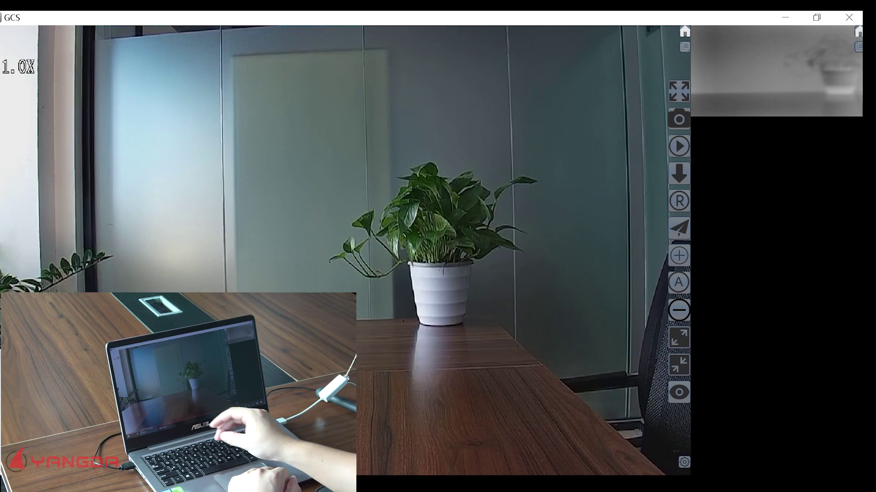
Pitch the gimbal up twice and down once with W/S, then yaw left and right with A/D back onto the pot
key(w)
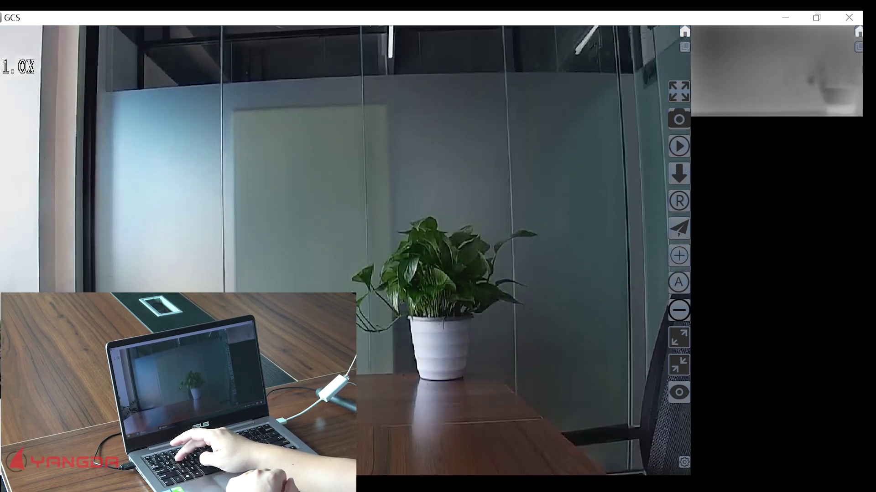
key(w)
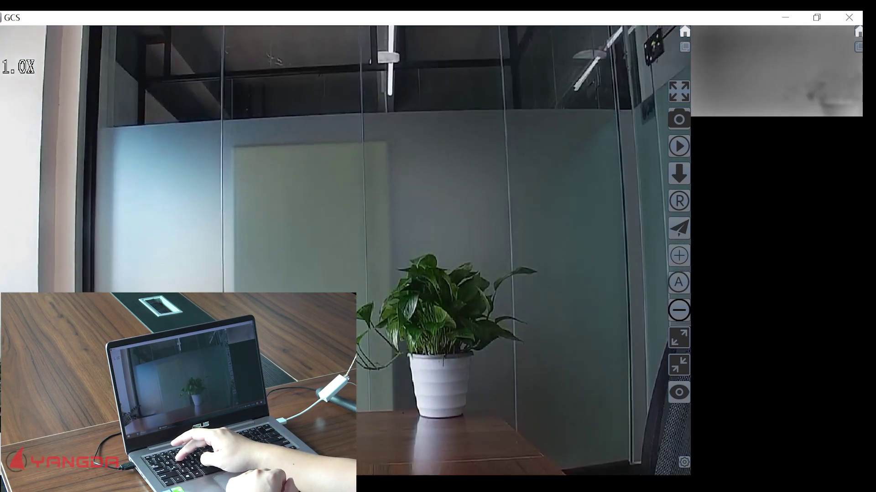
key(s)
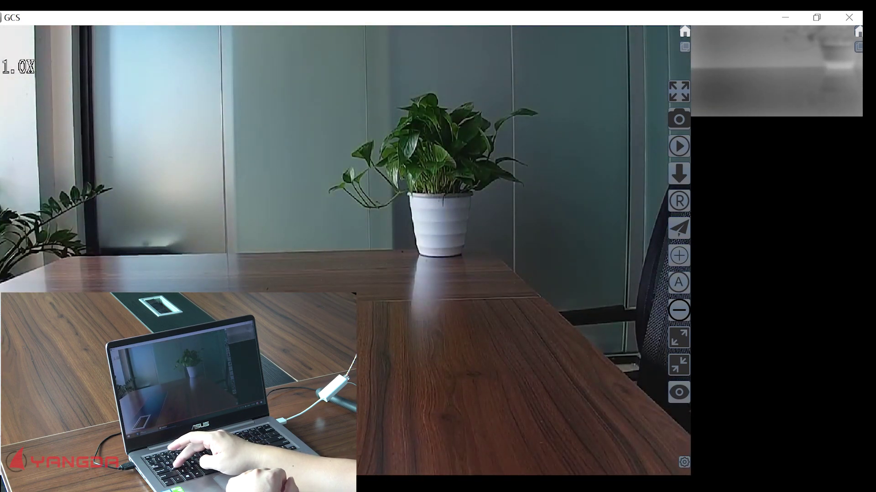
key(a)
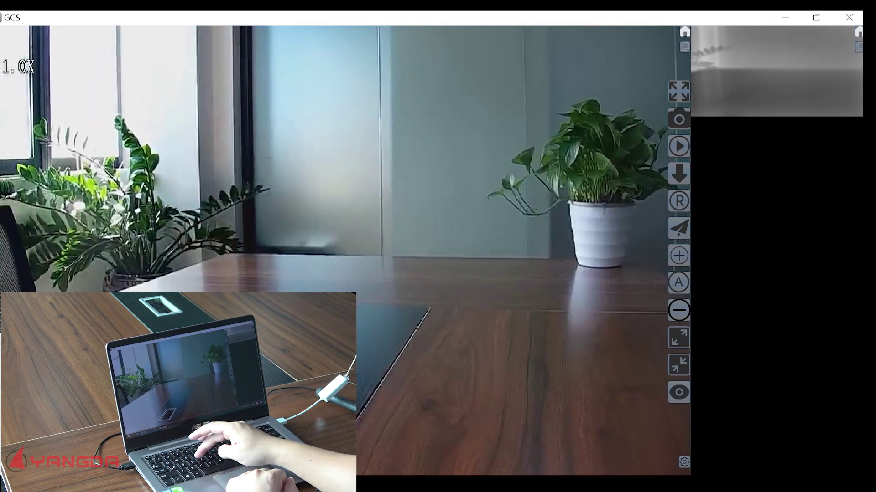
key(d)
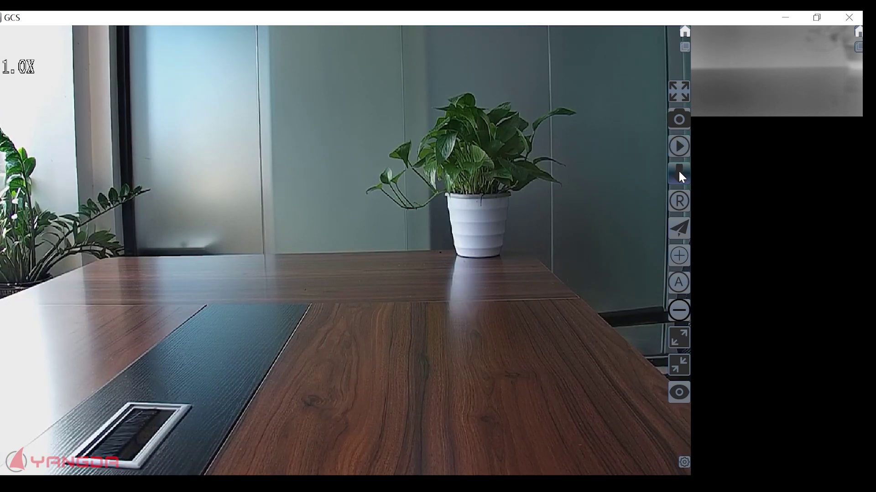
Start a video recording from the right toolbar, then stop it about eight seconds later
click(682, 144)
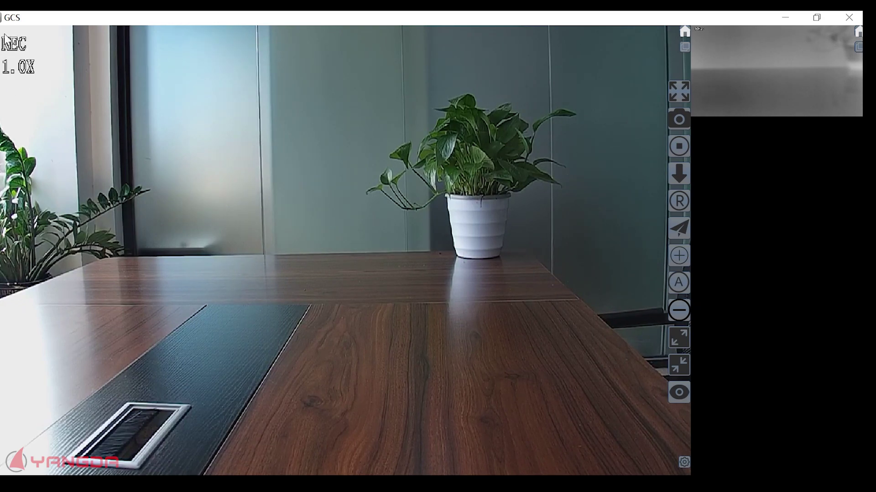
click(684, 145)
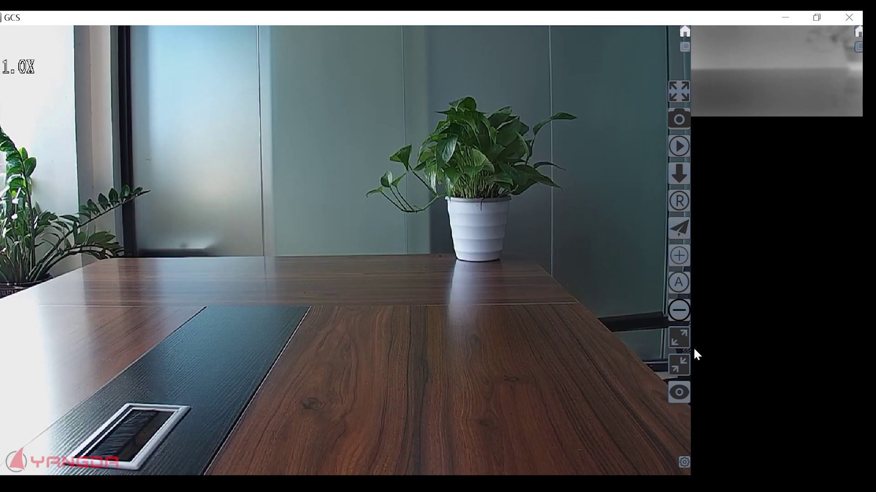
Zoom in and centre on the white plant pot, then zoom back to 1.0X aimed at the window wall
click(678, 340)
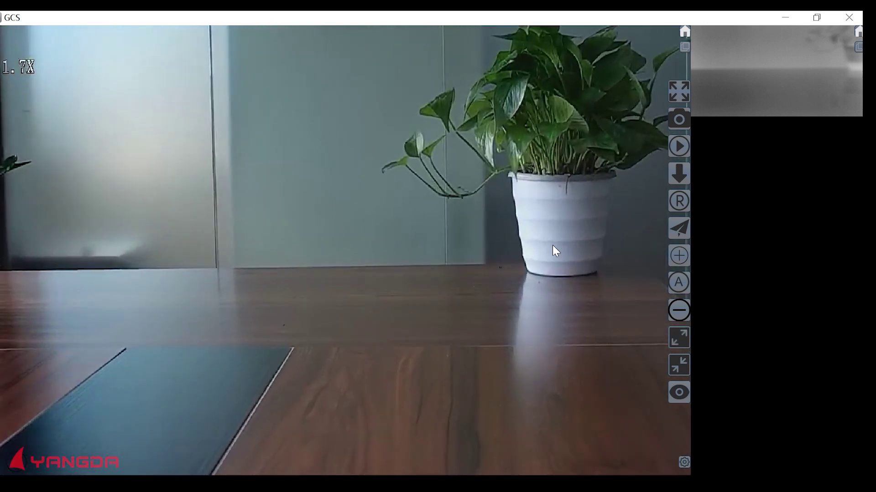
click(587, 187)
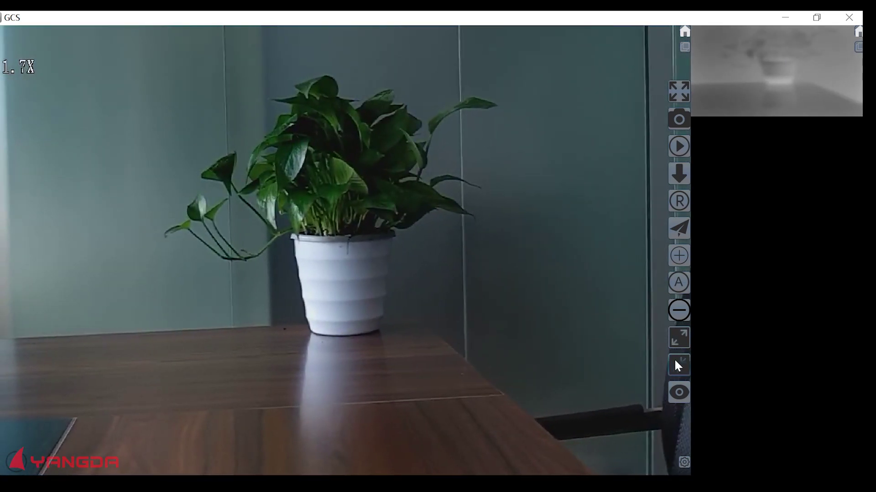
click(677, 365)
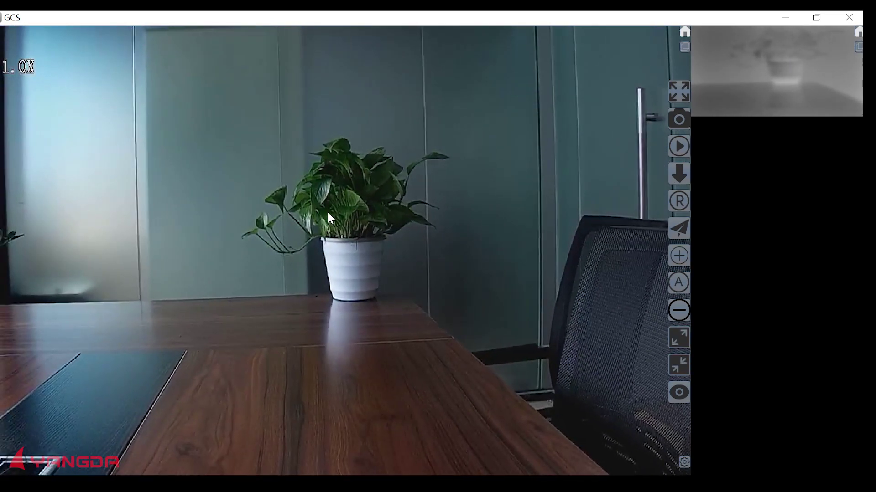
click(185, 189)
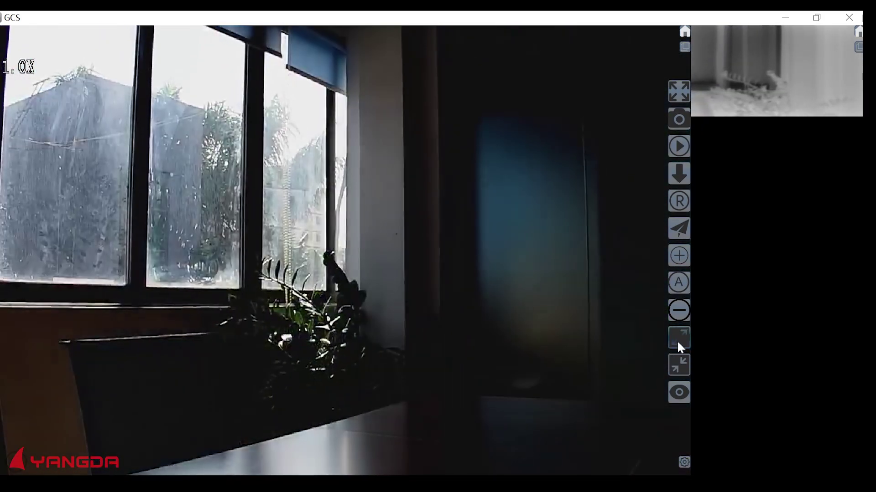
Zoom in again and centre on the window plant, ending at about 1.1X on the potted plant
click(678, 340)
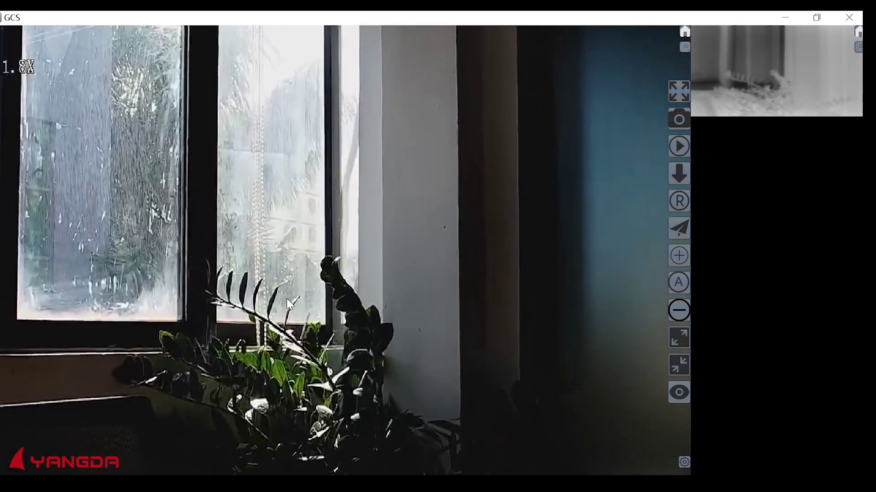
click(288, 349)
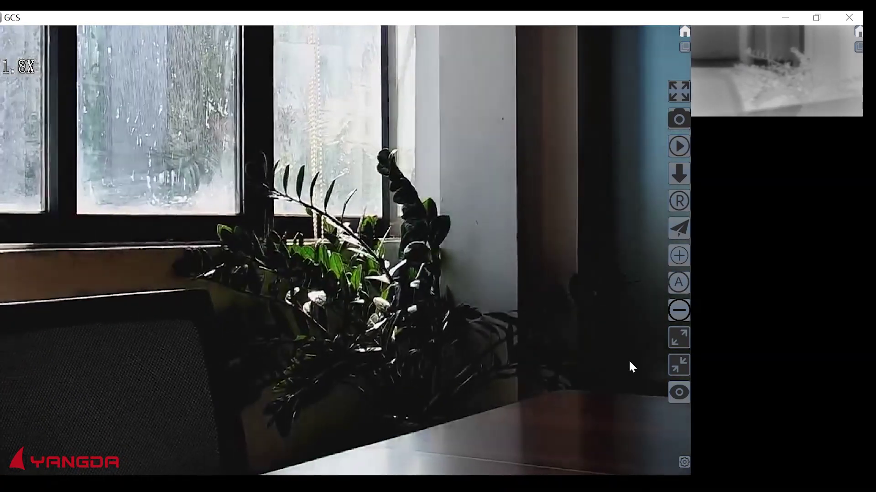
click(677, 338)
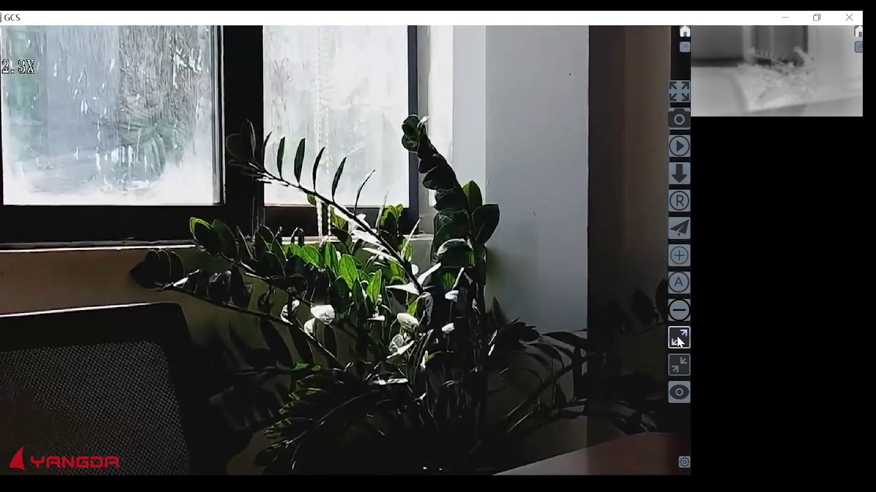
click(678, 367)
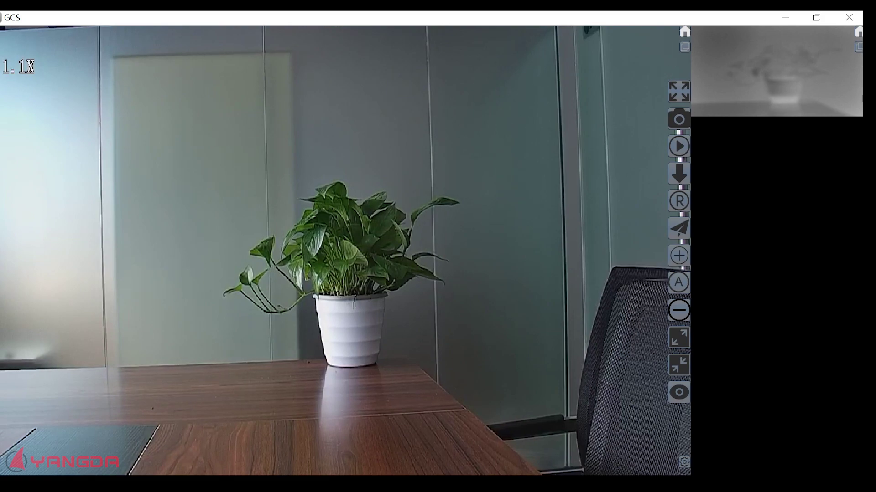
Scroll-zoom the camera up to 8.8X so the plant's leaves fill the feed
scroll(361, 268, up, 5)
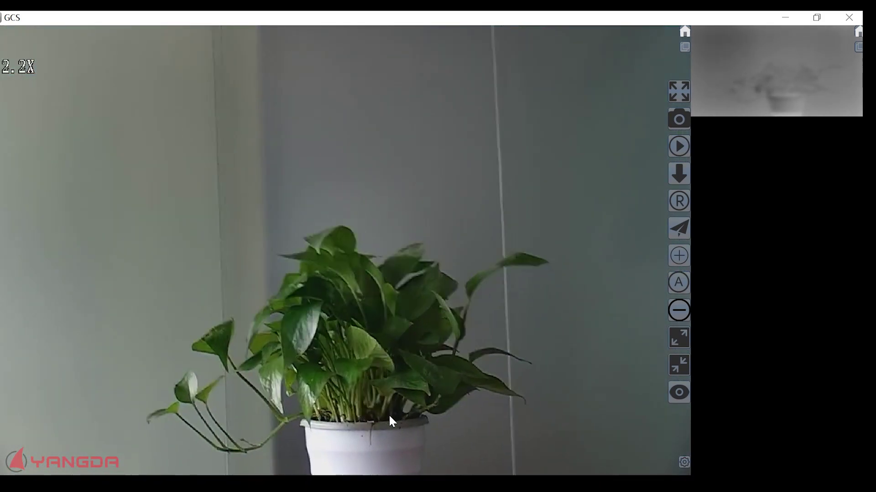
scroll(388, 414, up, 2)
scroll(388, 410, up, 4)
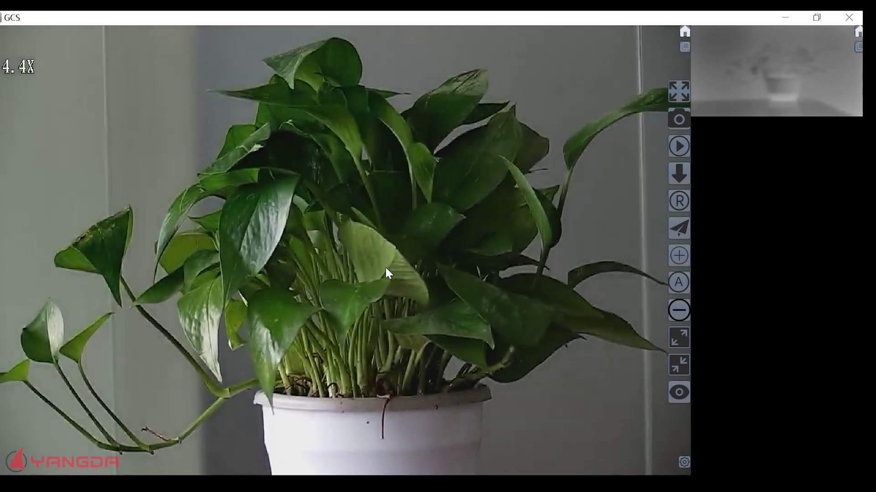
scroll(402, 297, up, 6)
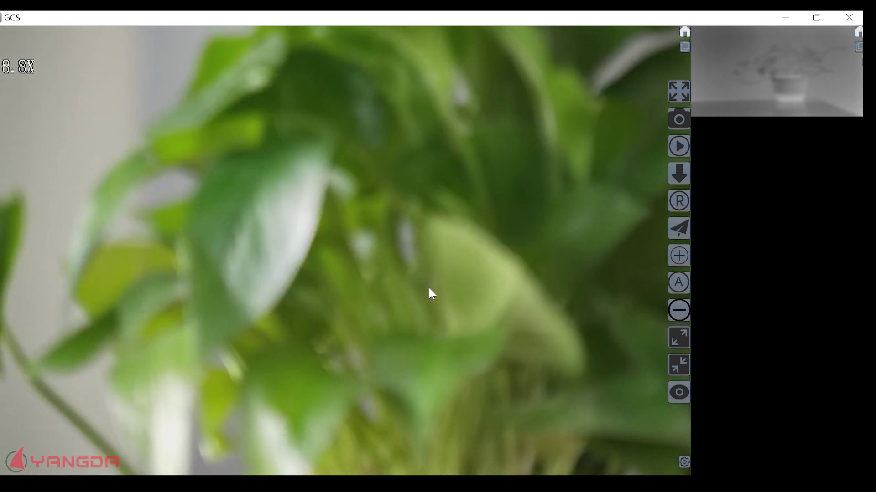
Scroll-zoom from 8.8X back to 1.0X to show the plant, table and chair
scroll(450, 248, down, 4)
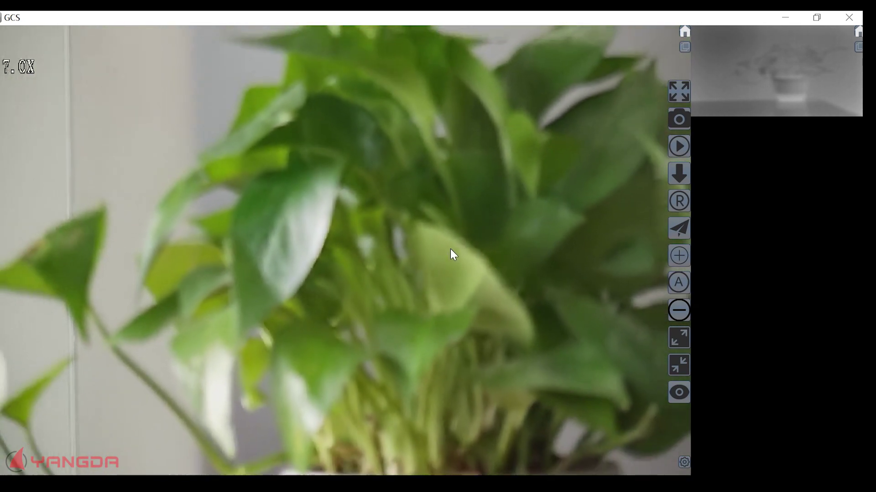
scroll(450, 248, down, 5)
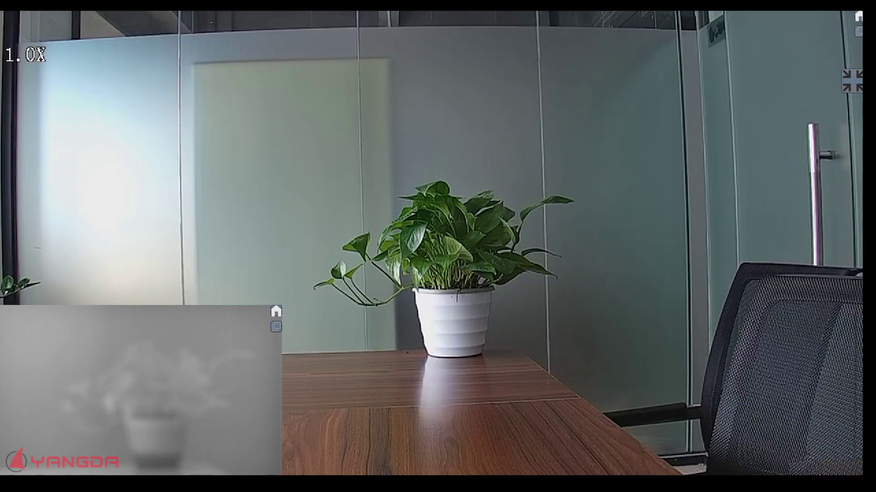
Exit full-screen with Esc, restoring the title bar and right toolbar
key(Escape)
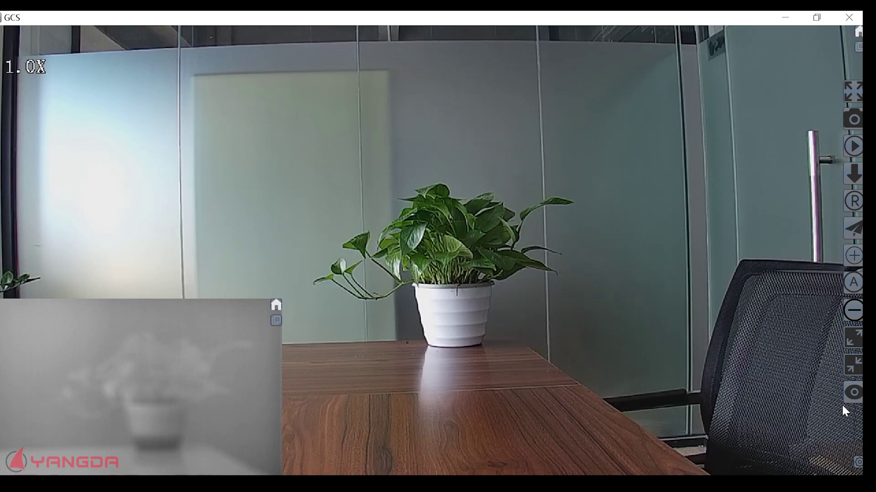
Enable tracking mode, lock onto the potted plant, then drag the box to retarget near the ceiling
click(852, 396)
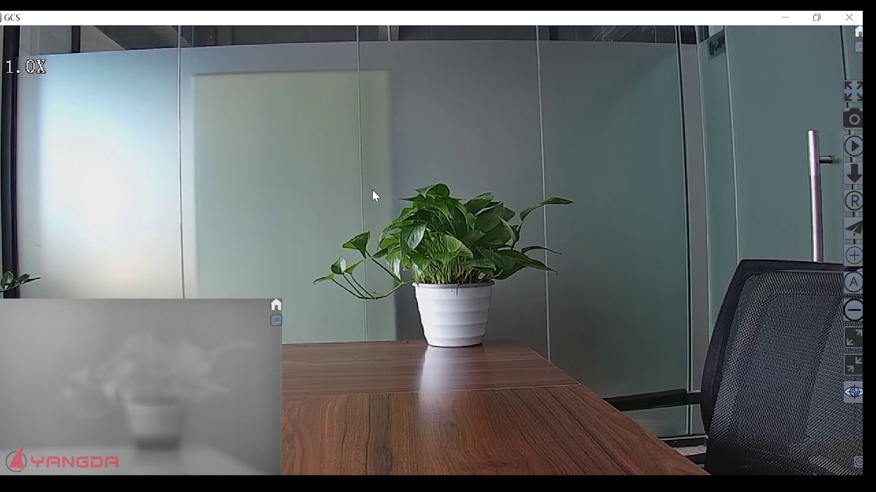
click(510, 277)
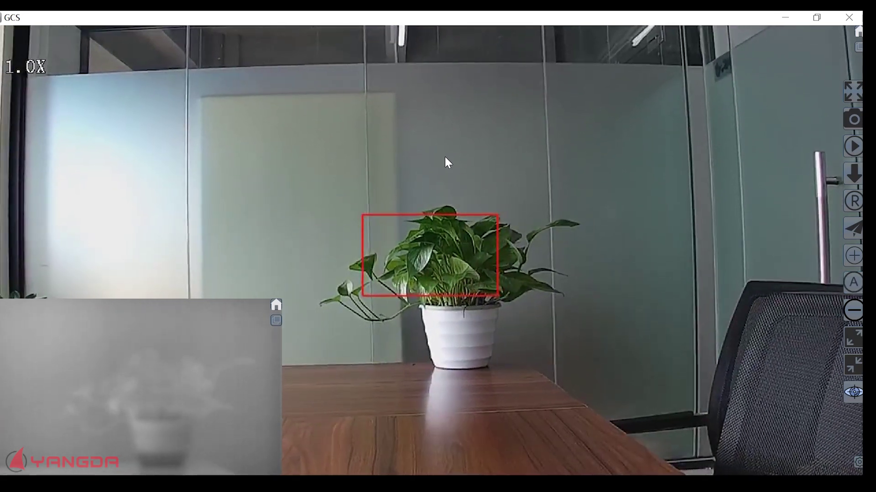
drag(274, 141, 336, 168)
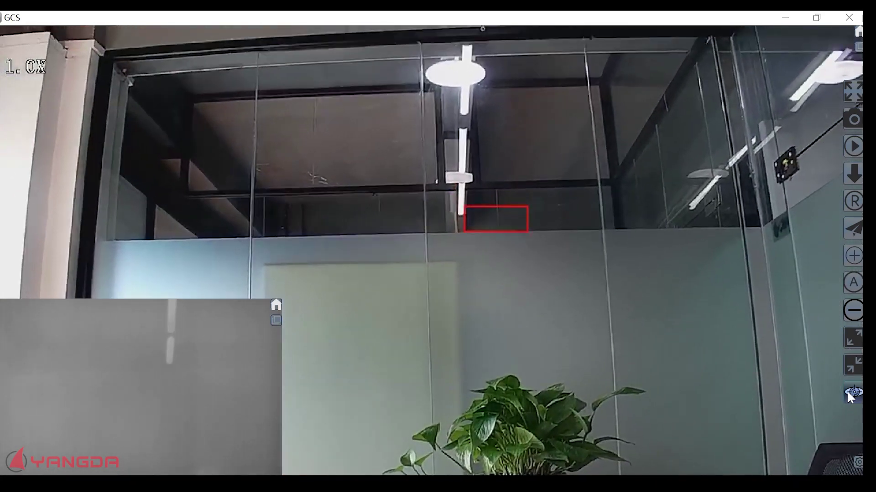
Restart tracking mode, draw a tracking box around the plant's leaves, then stop tracking
click(848, 392)
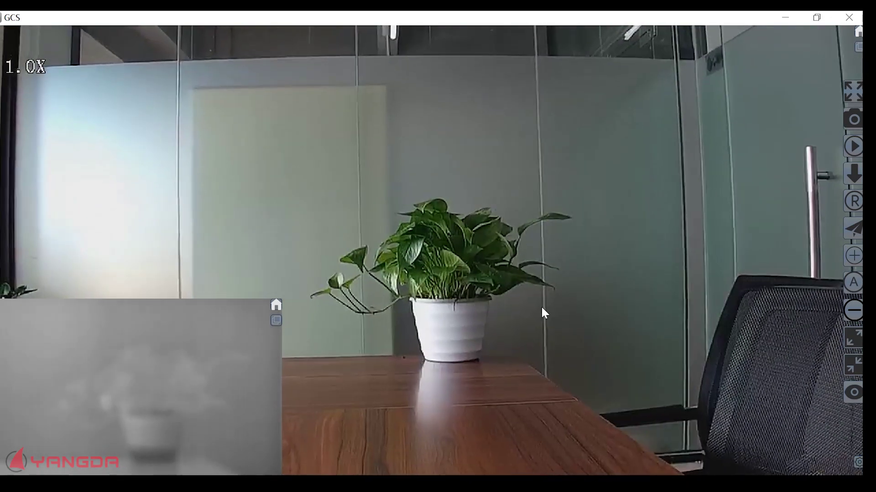
click(846, 392)
drag(370, 206, 525, 277)
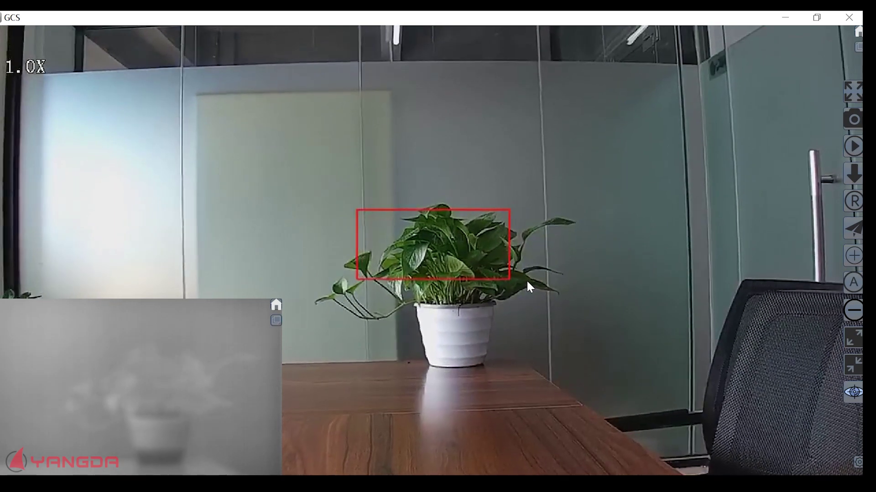
click(851, 397)
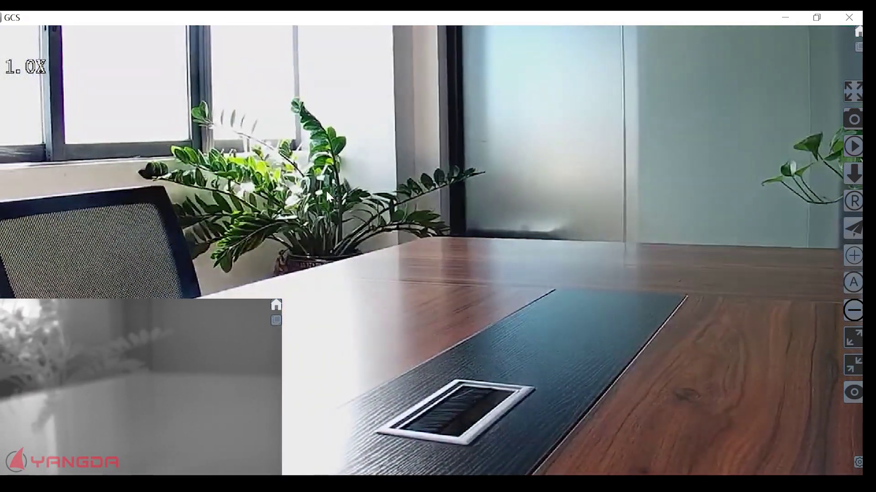
Zoom in to 2.0X, then briefly track the window plant at the view centre
click(851, 338)
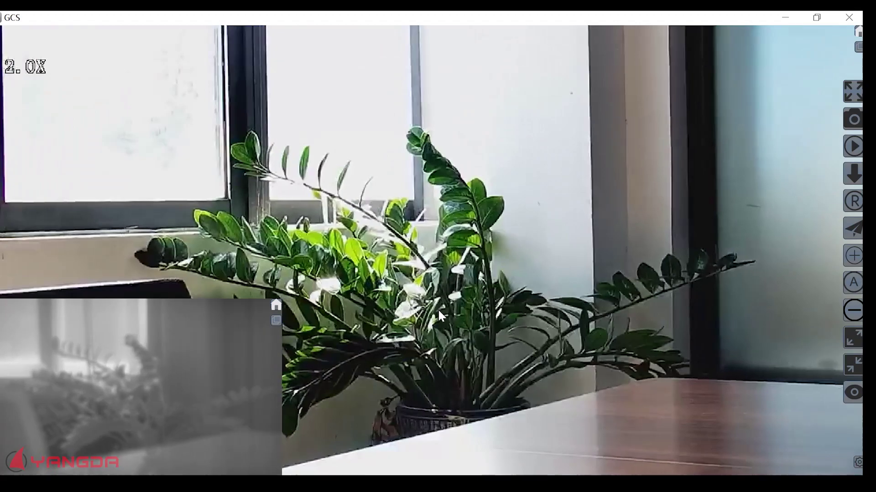
click(851, 392)
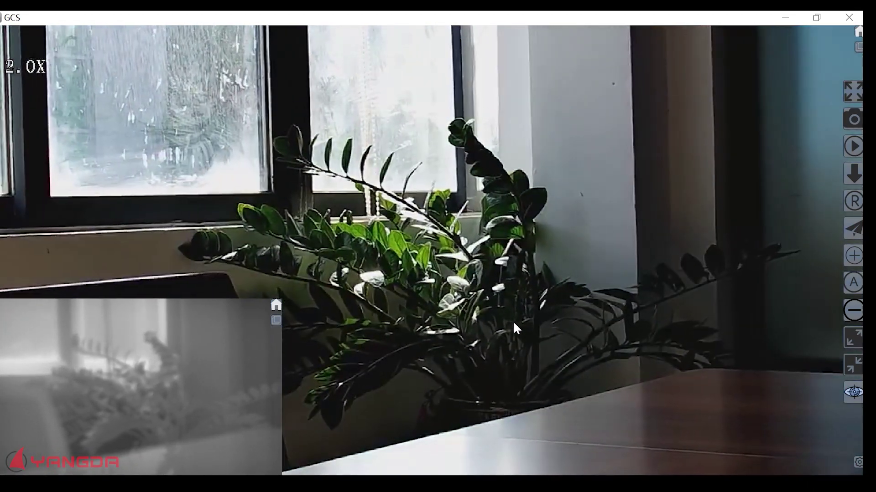
click(513, 321)
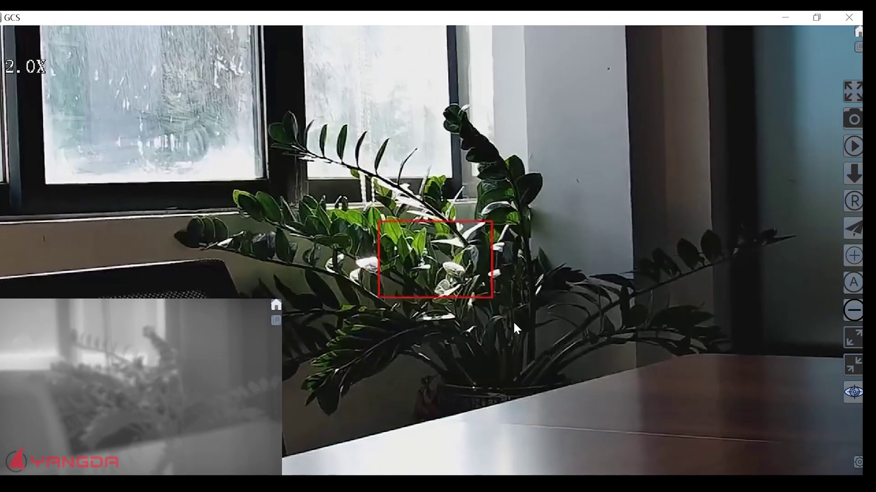
click(850, 393)
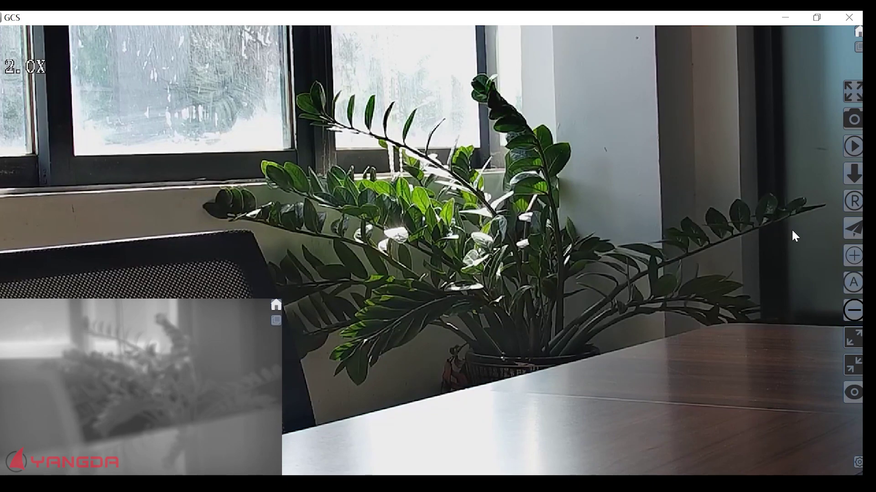
Tilt the gimbal down with the arrow button onto the frosted glass panels
click(851, 179)
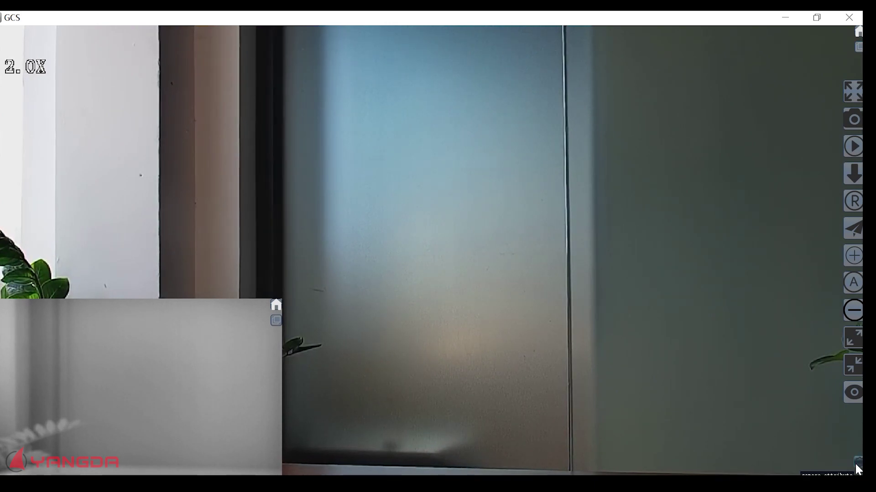
click(858, 462)
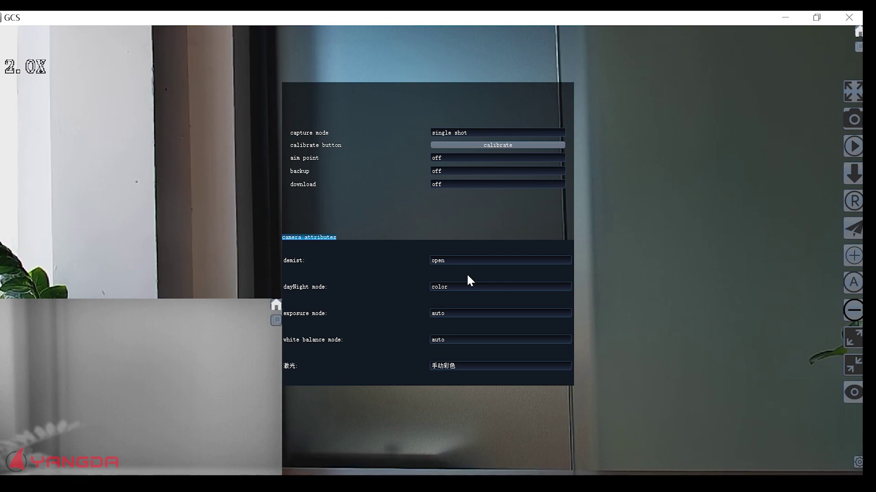
click(474, 286)
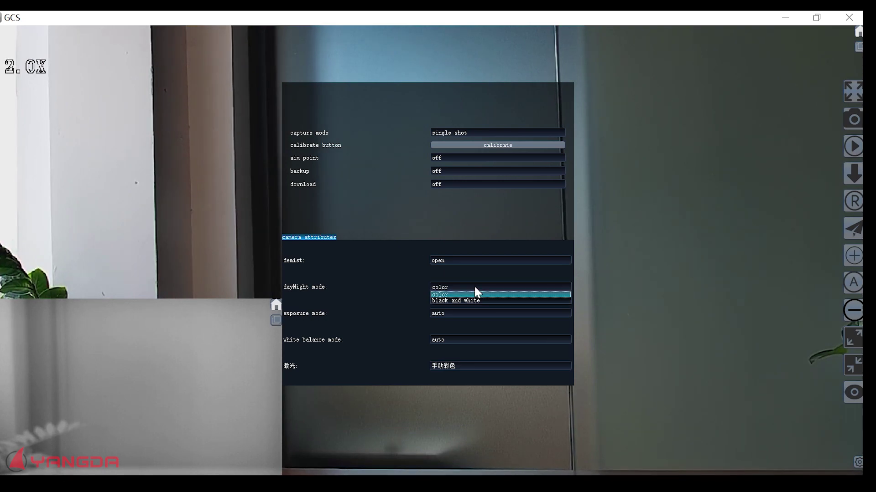
click(474, 300)
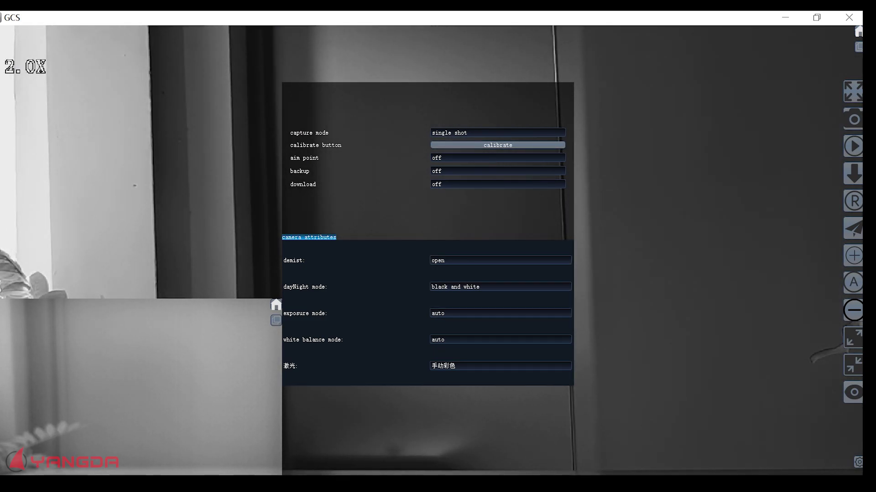
click(440, 288)
click(450, 295)
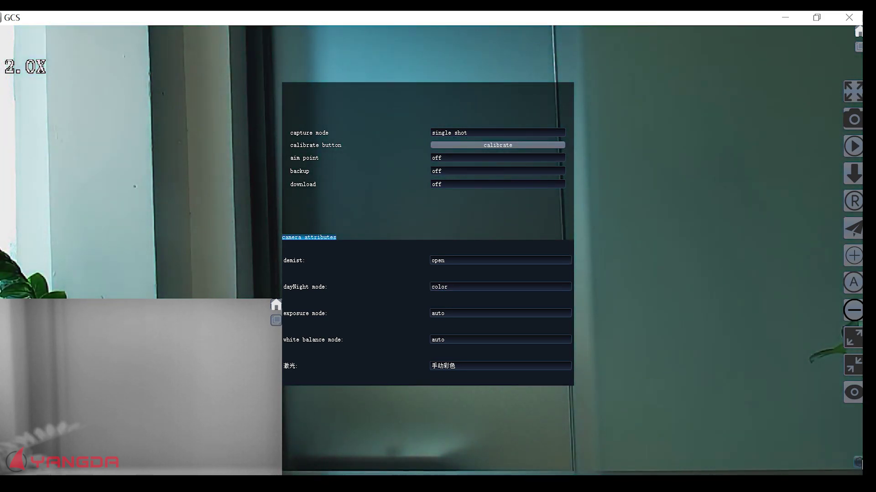
click(856, 460)
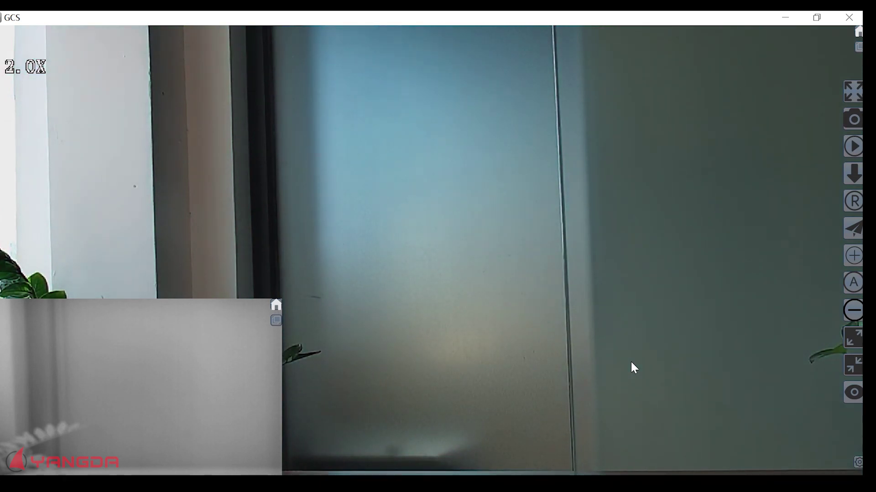